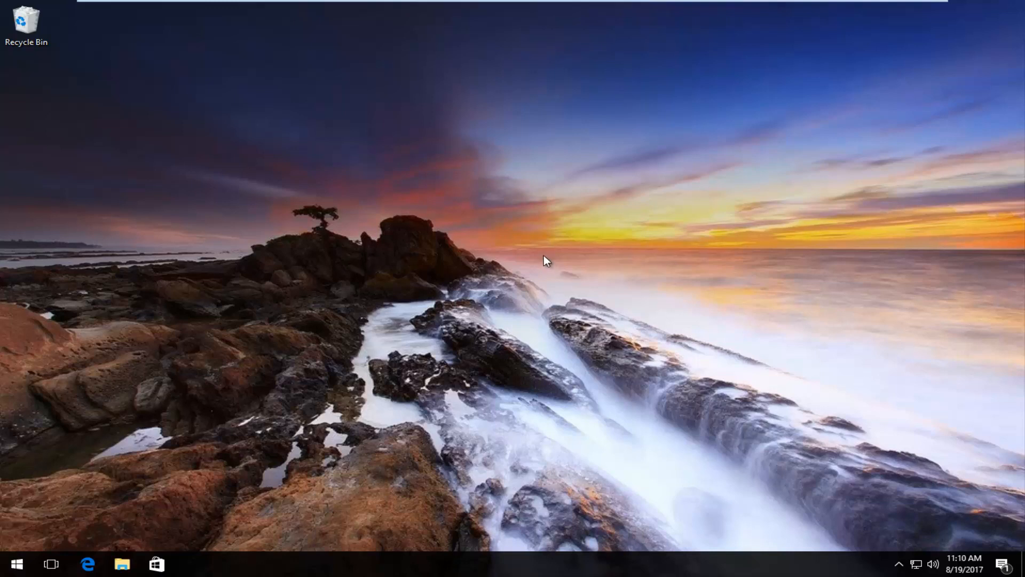
# Launch This PC from Start search and bring up the context menu for Local Disk (C:)
pyautogui.click(17, 564)
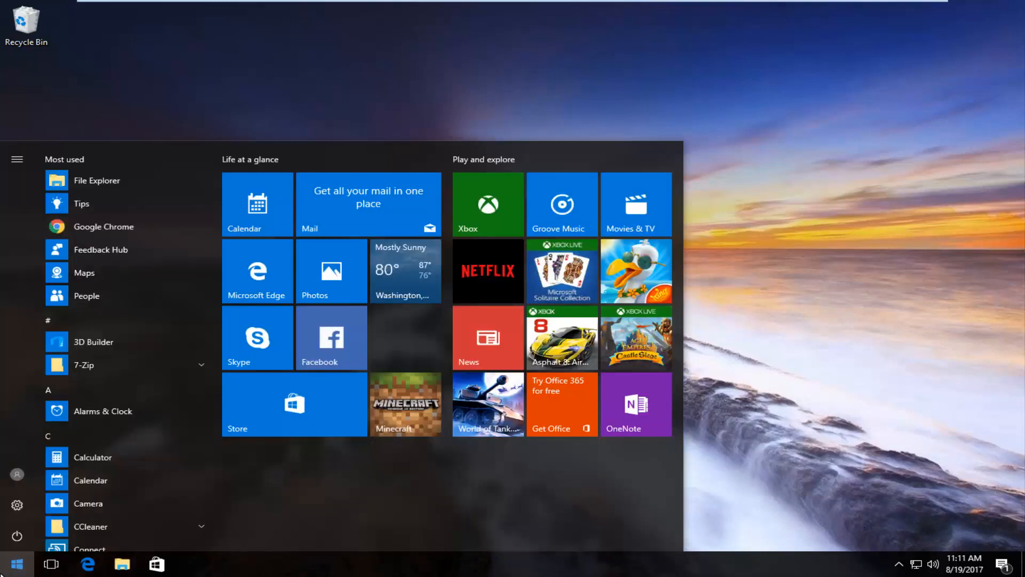
pyautogui.write('this pc')
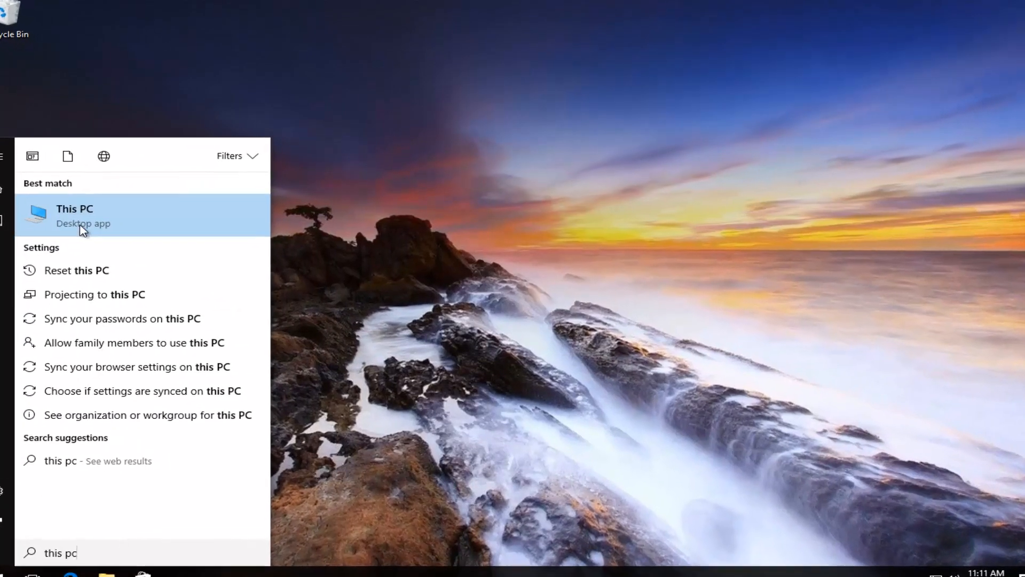
pyautogui.click(92, 225)
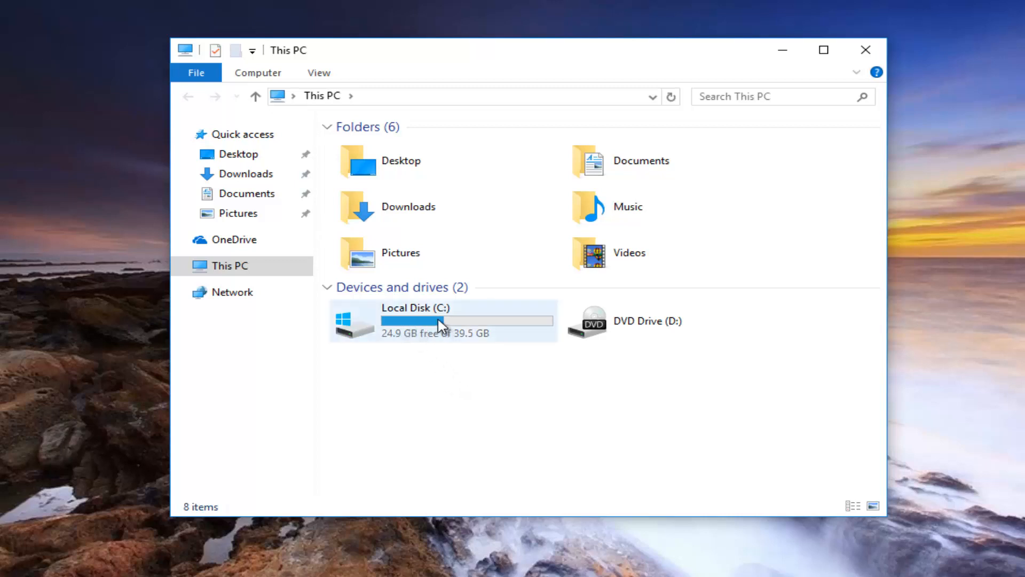
pyautogui.rightClick(411, 322)
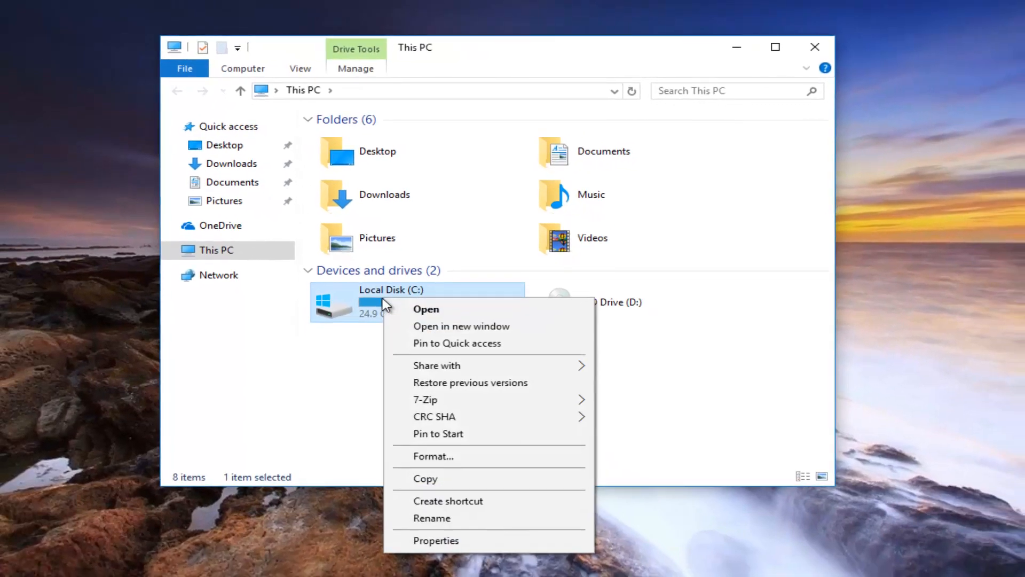
# In Local Disk (C:) Properties, go to Tools and start Error checking with Check
pyautogui.click(429, 541)
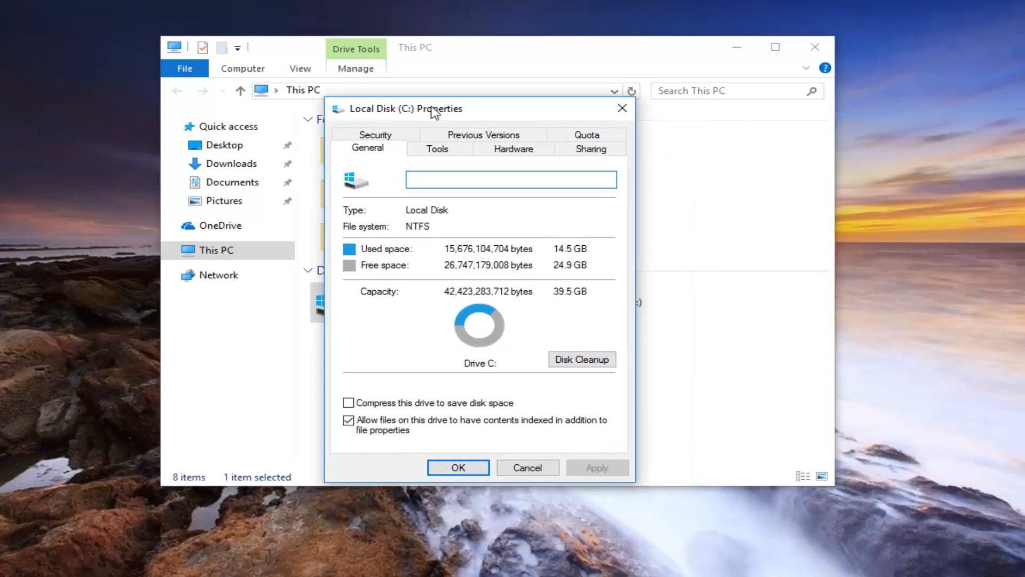
pyautogui.moveTo(505, 231); pyautogui.dragTo(455, 98)
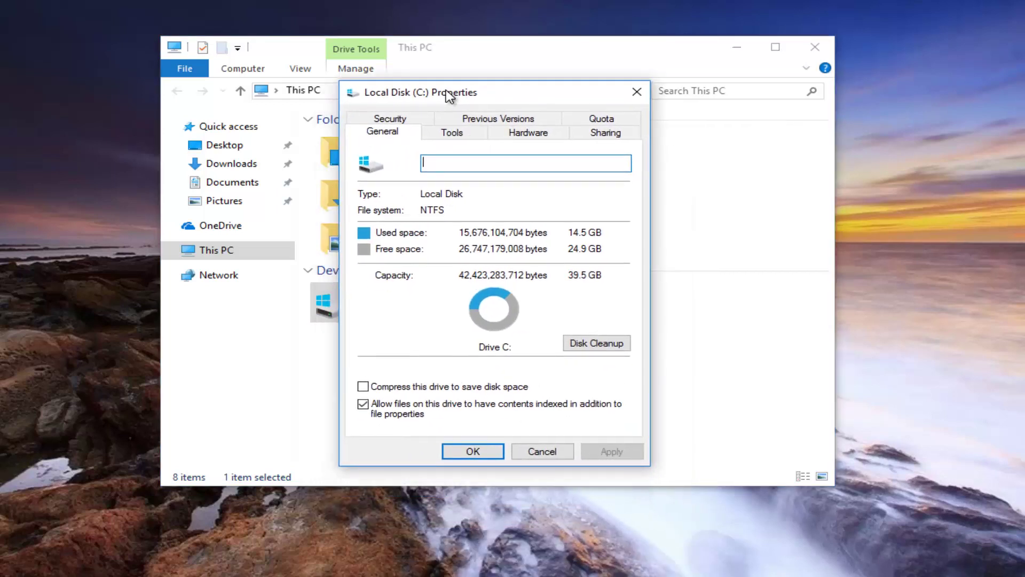
pyautogui.click(435, 137)
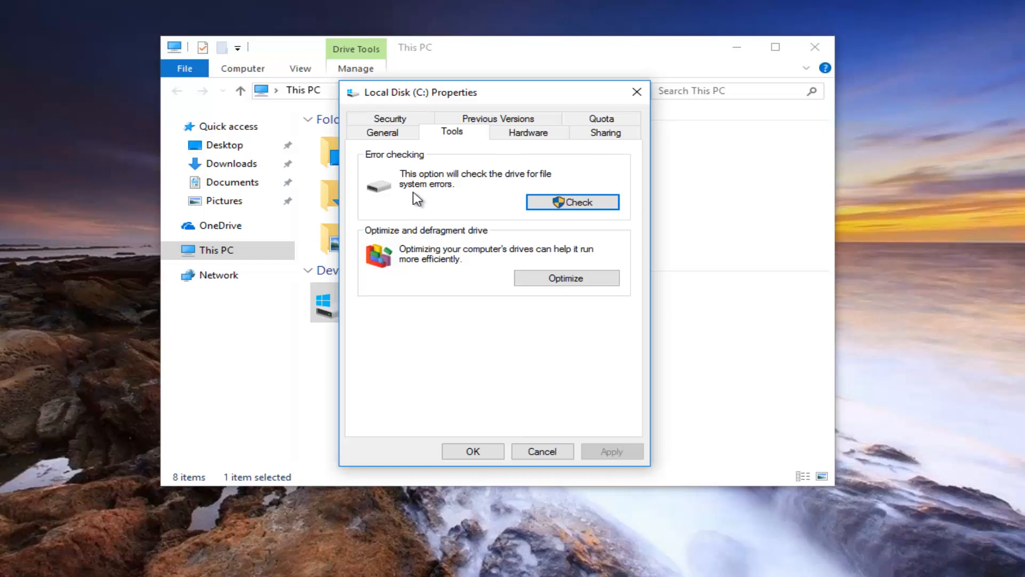
pyautogui.click(565, 206)
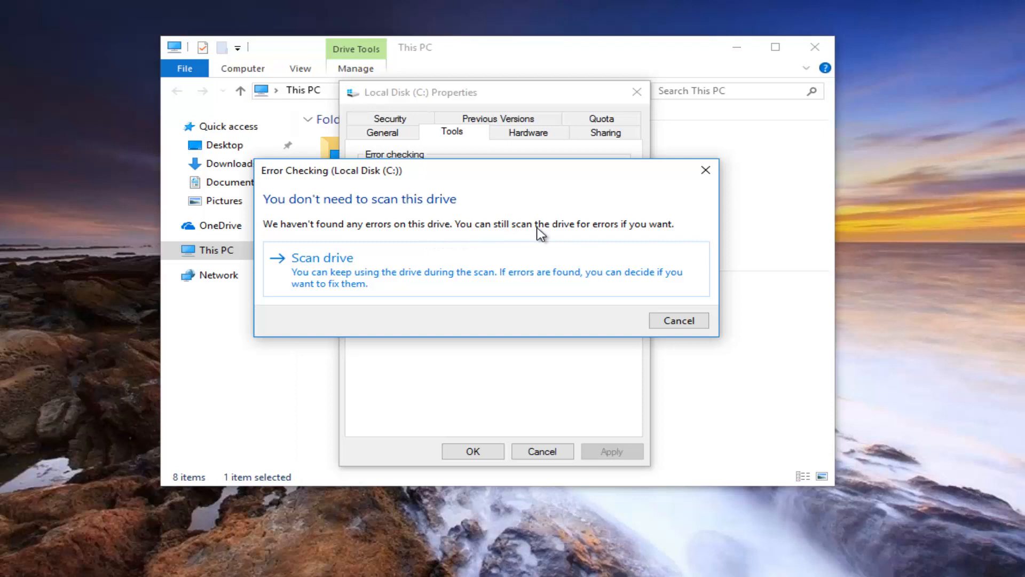
# Choose Scan drive to check C: for errors anyway and let the scan run
pyautogui.click(335, 270)
pyautogui.moveTo(354, 174); pyautogui.dragTo(447, 184)
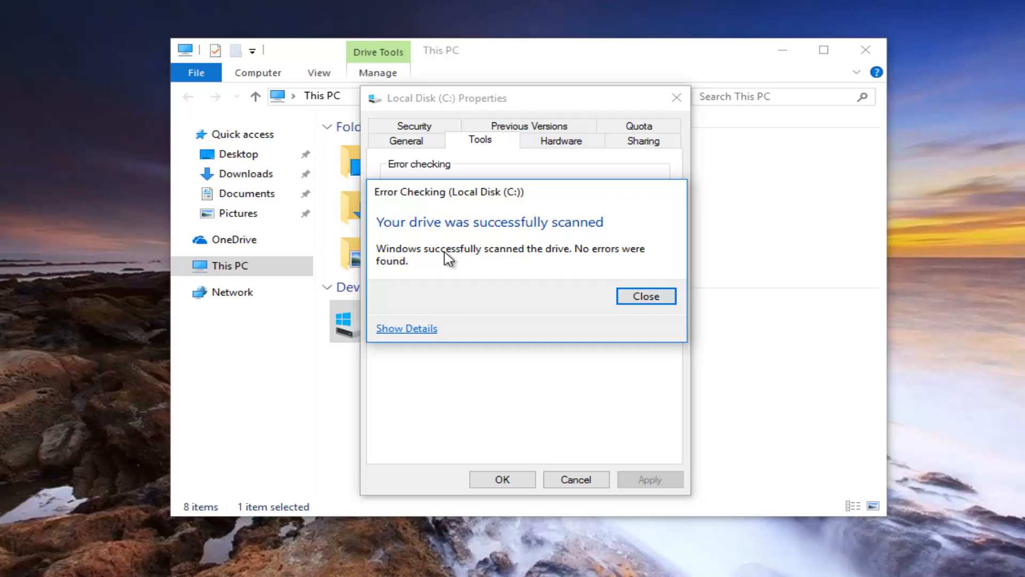
# Show the scan details and review the Chkdsk event's General and Details tabs in Event Viewer
pyautogui.click(402, 335)
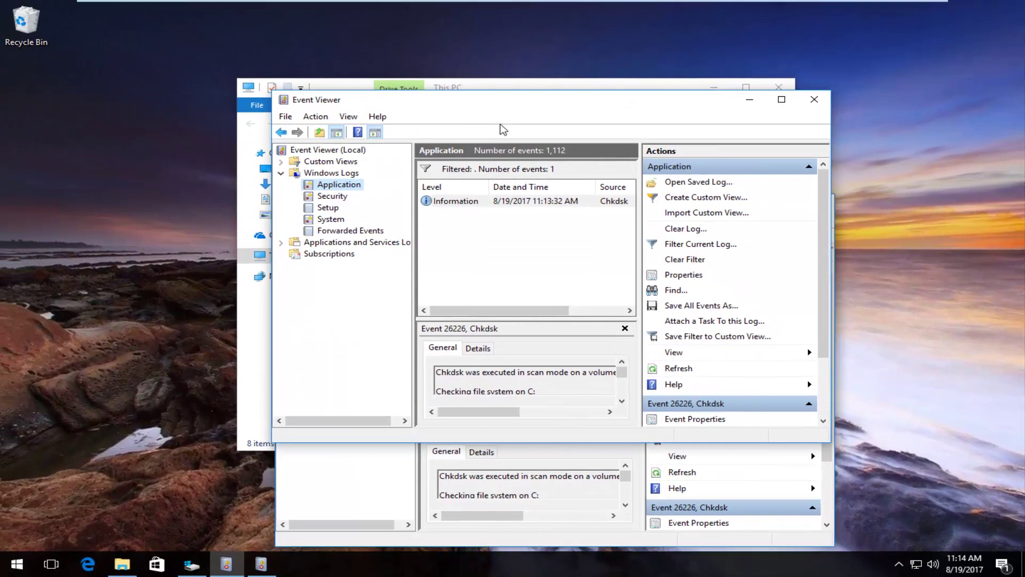
pyautogui.click(781, 100)
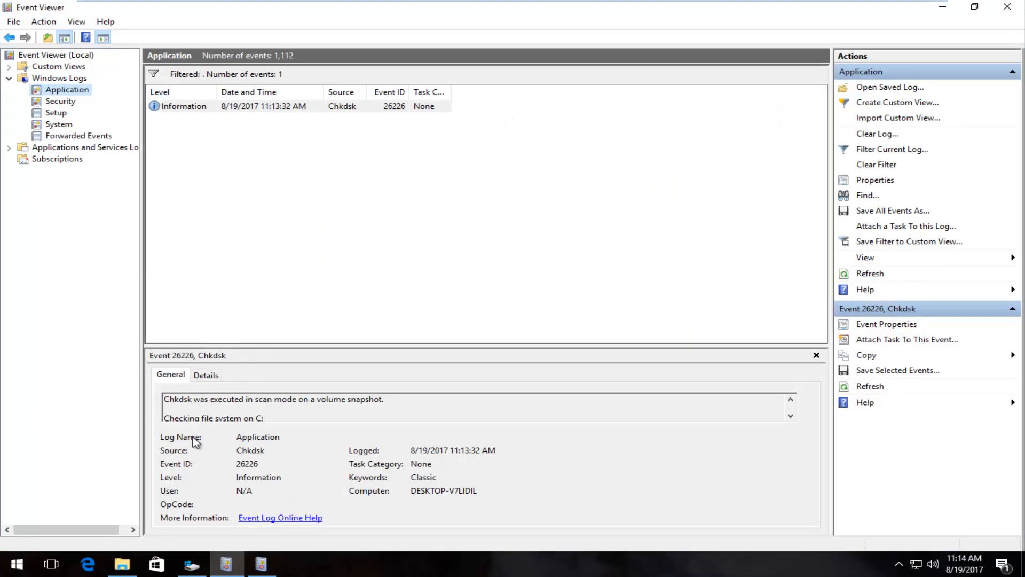
pyautogui.moveTo(267, 451); pyautogui.dragTo(227, 458)
pyautogui.click(297, 159)
pyautogui.click(205, 375)
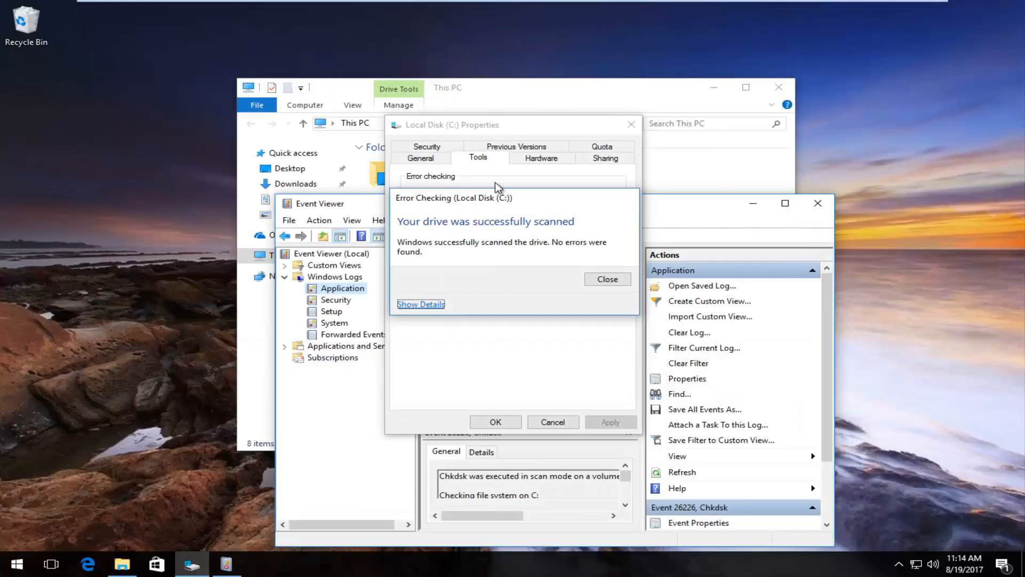
# Close Event Viewer, the scan results, the drive properties and the This PC window
pyautogui.click(818, 204)
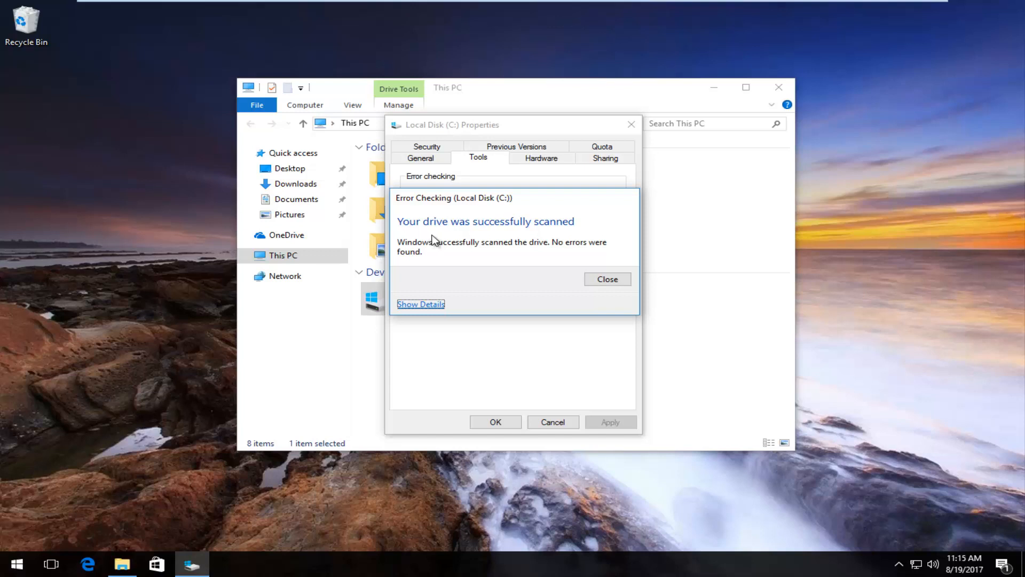
pyautogui.click(601, 284)
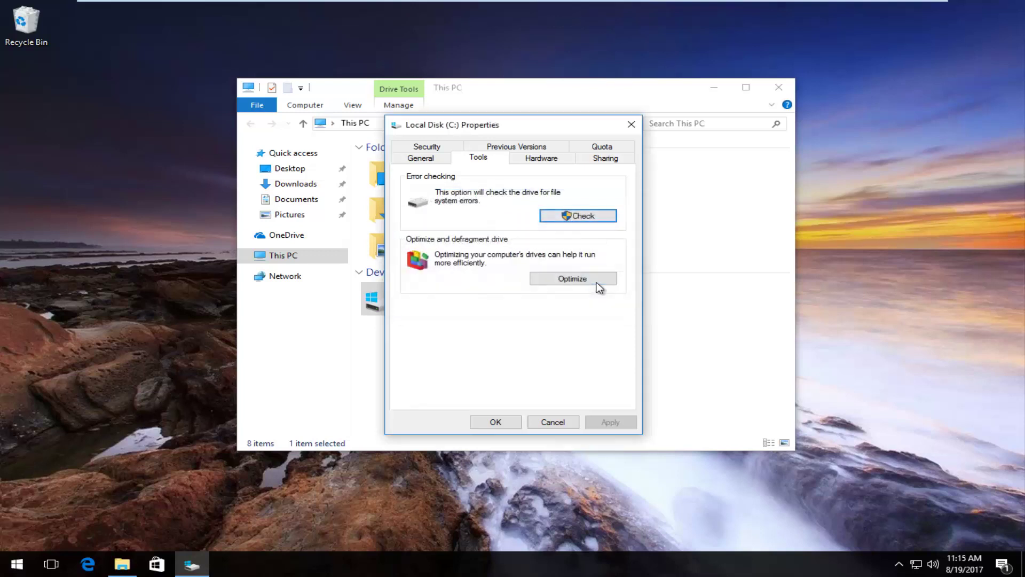
pyautogui.click(632, 125)
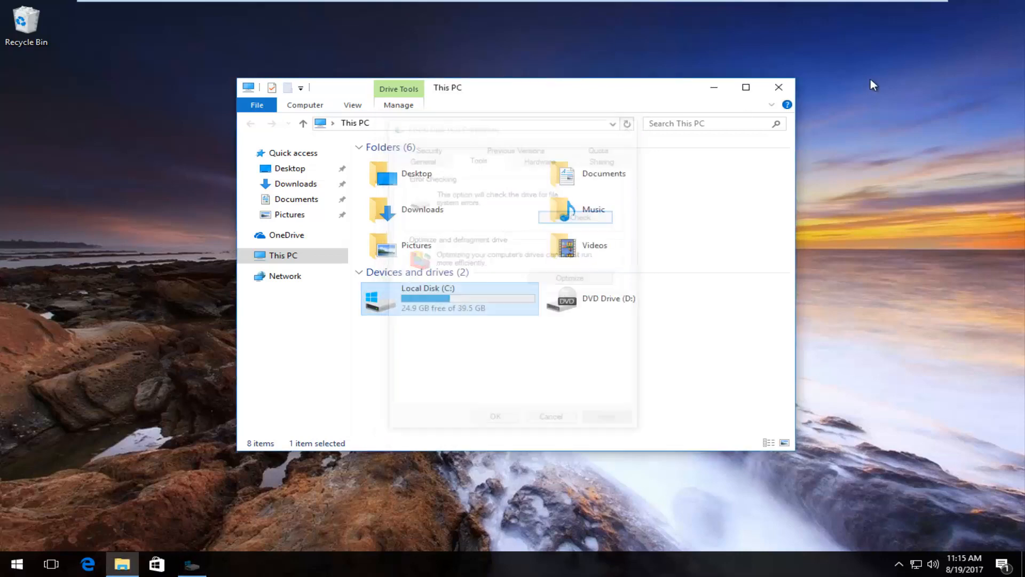
pyautogui.click(779, 86)
# Launch Command Prompt as administrator from Start search and approve the UAC prompt
pyautogui.click(18, 563)
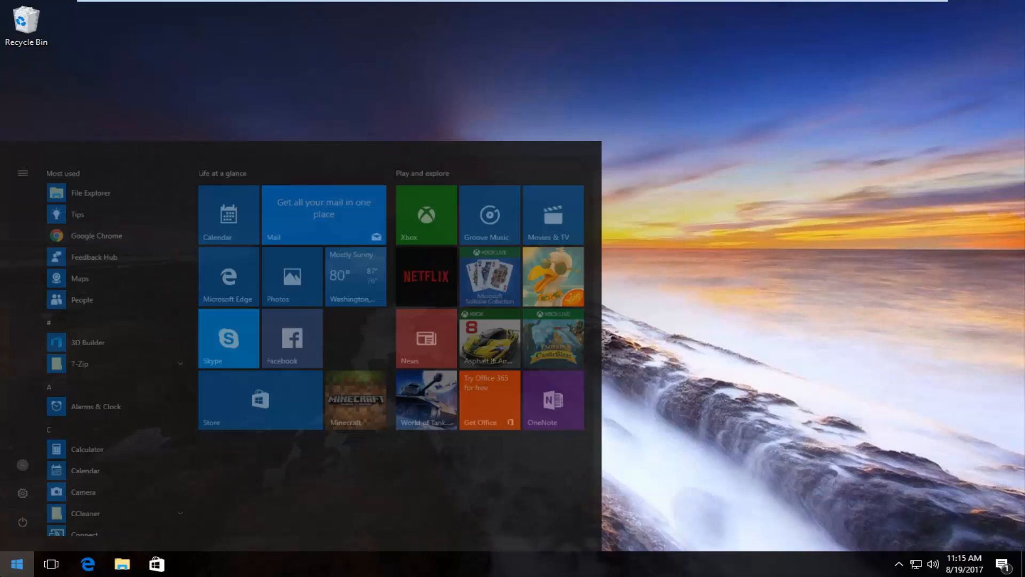
pyautogui.write('cmd')
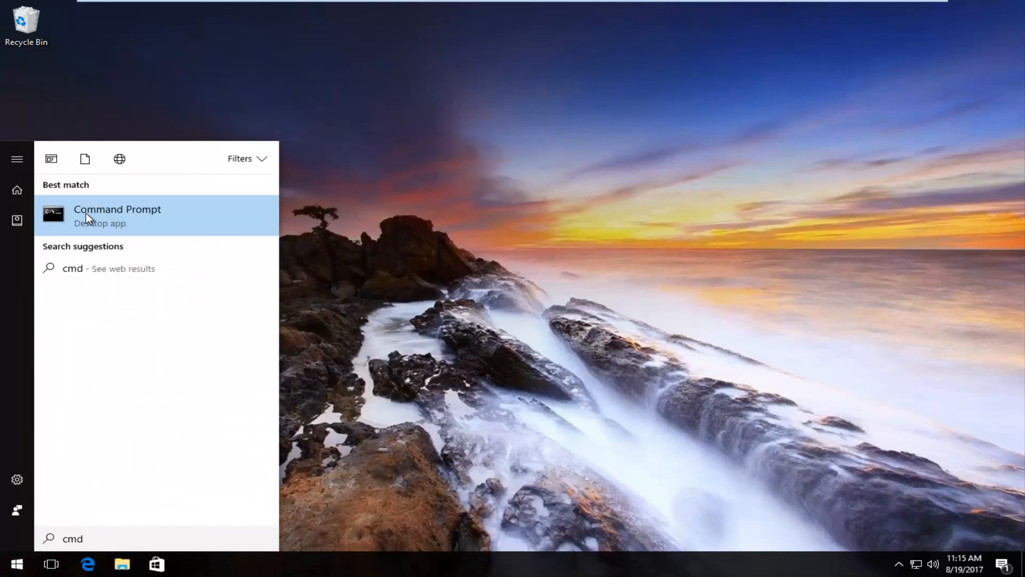
pyautogui.rightClick(88, 218)
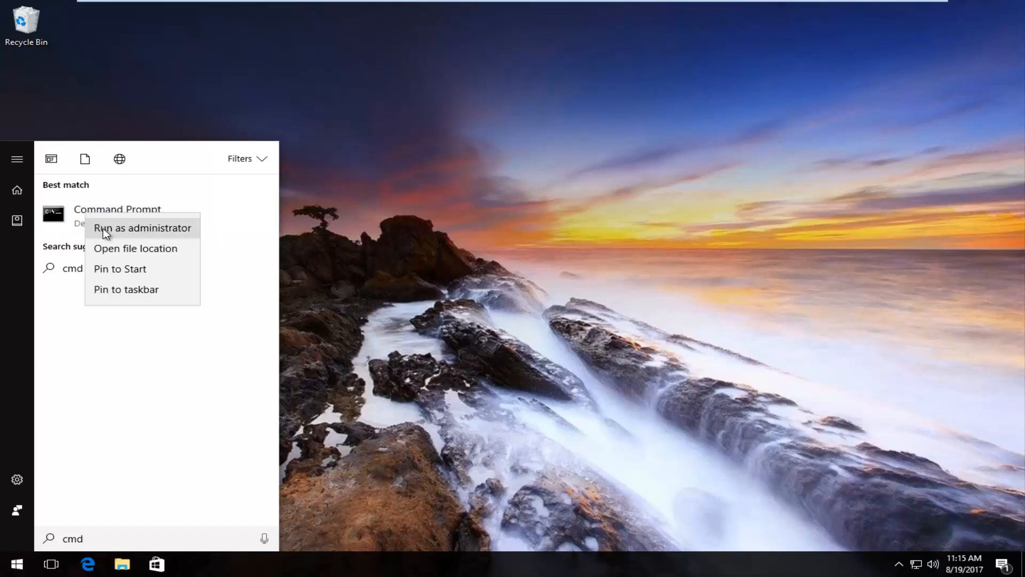
pyautogui.click(105, 232)
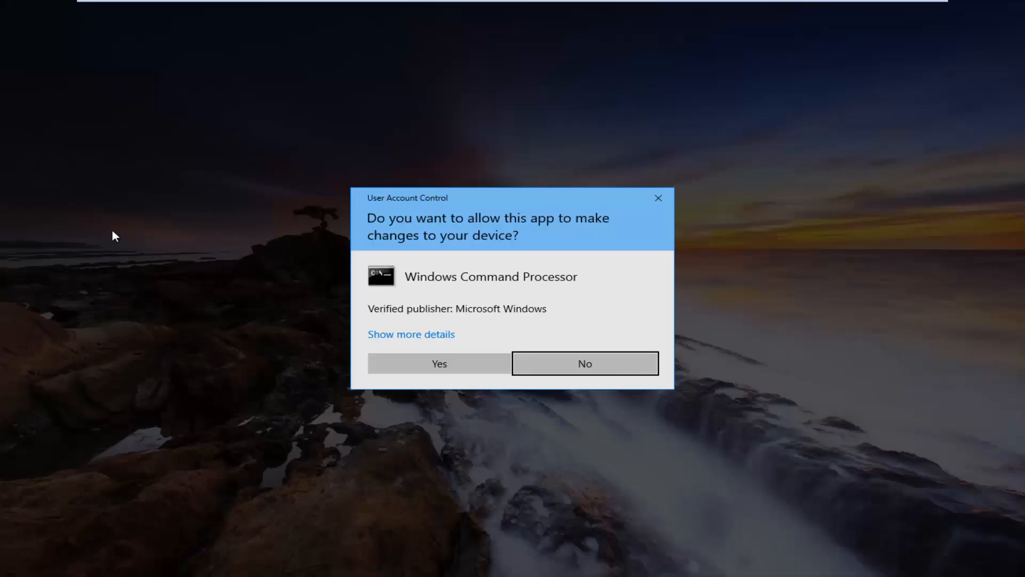
pyautogui.click(397, 359)
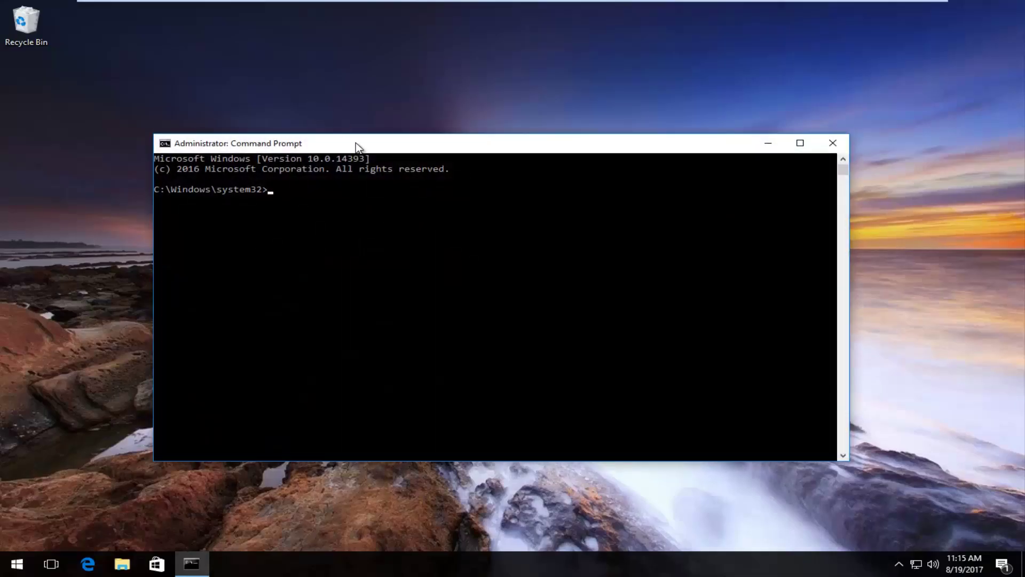
pyautogui.moveTo(358, 148); pyautogui.dragTo(365, 134)
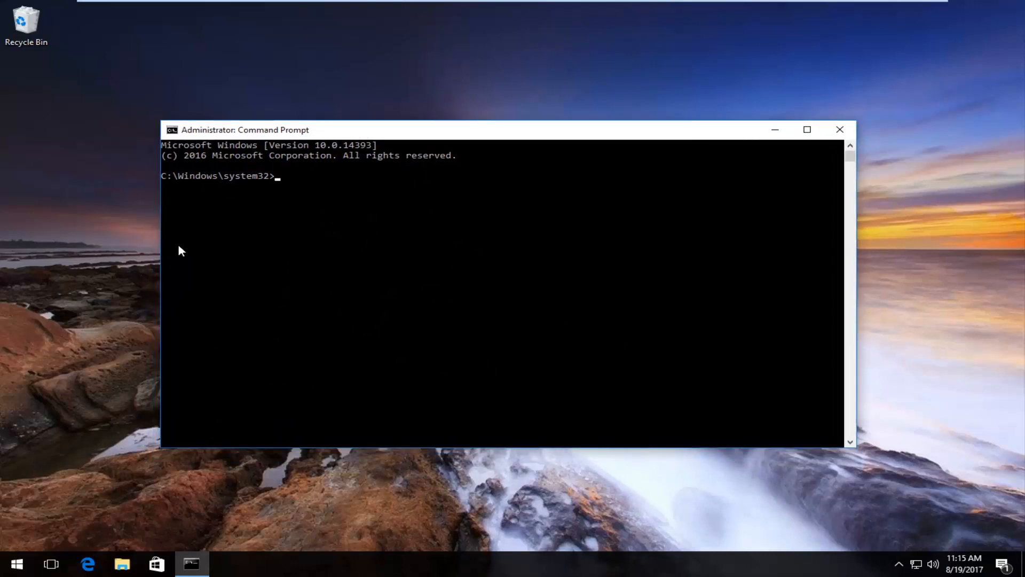
pyautogui.write('c')
pyautogui.write('hk')
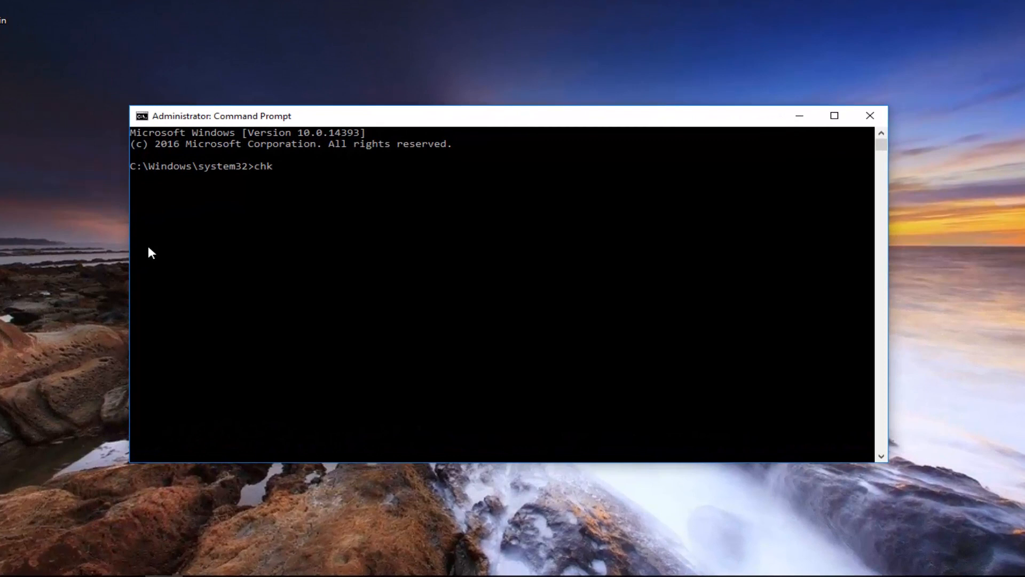
pyautogui.write('dsk')
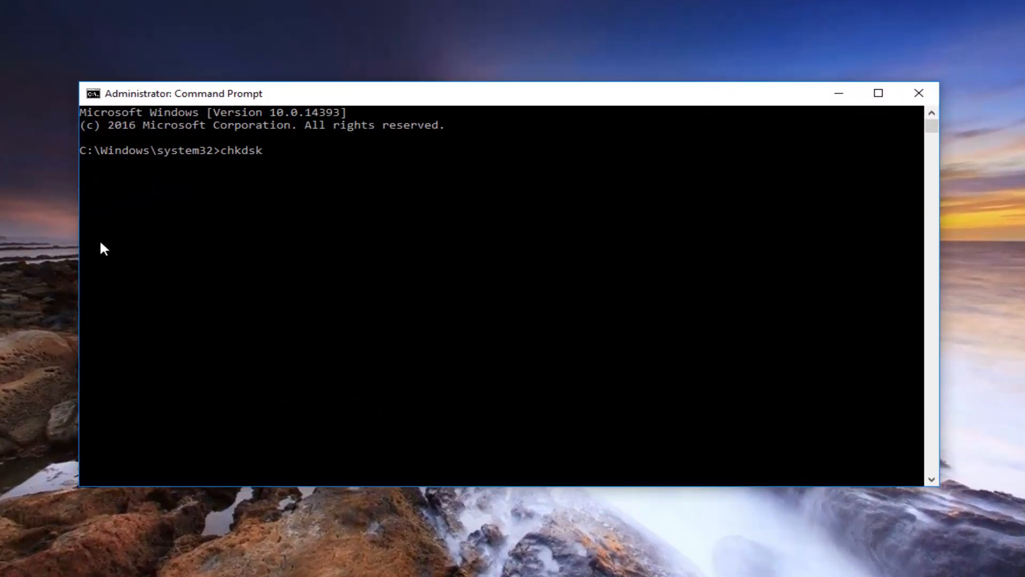
pyautogui.write(' /')
# Correct the command to chkdsk C: /f and run it
pyautogui.press('BackSpace')
pyautogui.write('C')
pyautogui.write(': ')
pyautogui.write('/')
pyautogui.write('f')
pyautogui.press('Return')
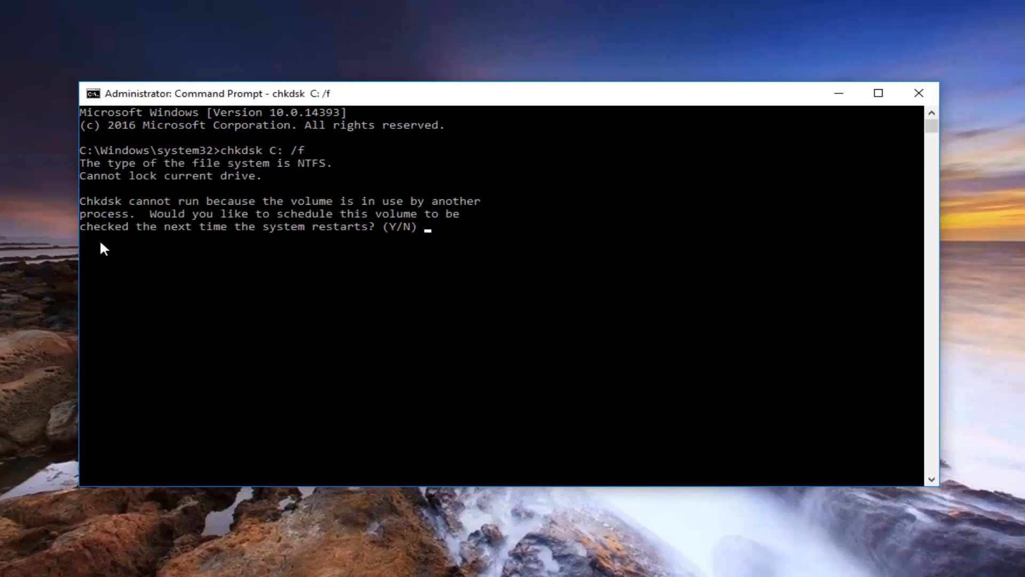